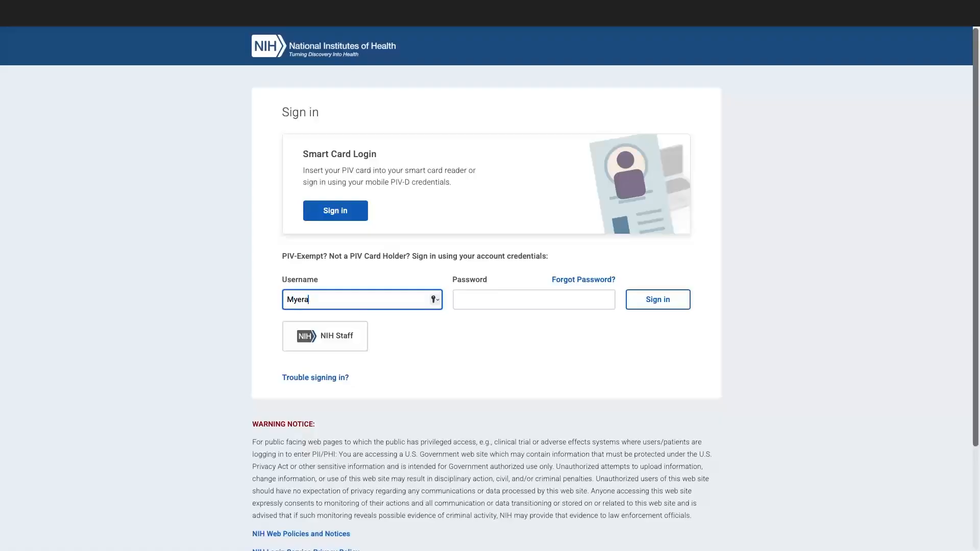
# Enter the account password for the NIH login and sign in
pyautogui.press('Tab')
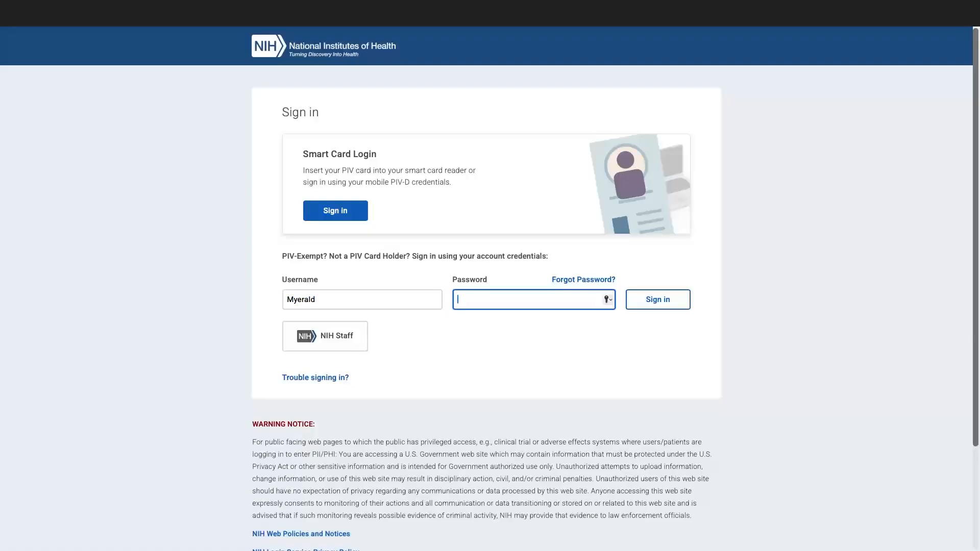
pyautogui.write('•••••••')
pyautogui.press('Tab')
pyautogui.press('Tab')
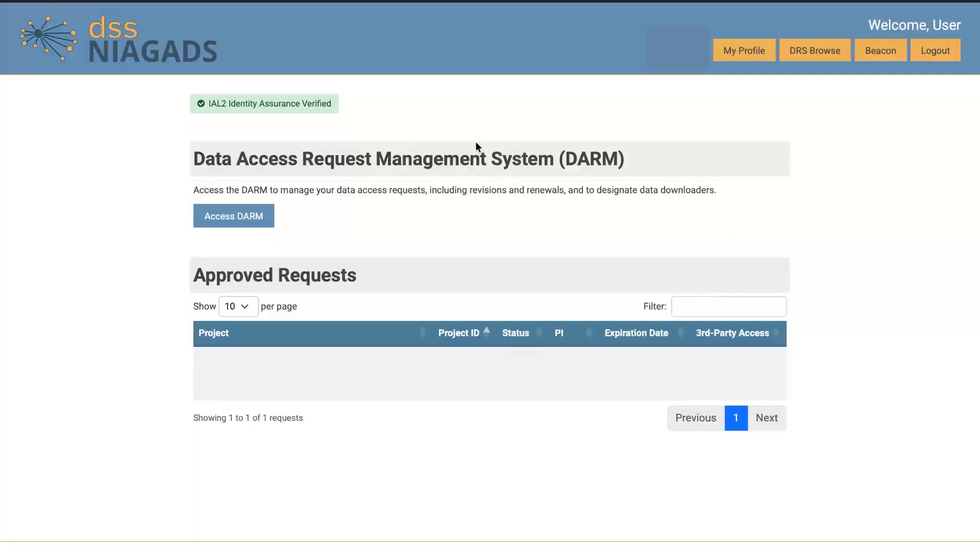
# Access the Data Access Request Management System and start a new data access request
pyautogui.click(256, 226)
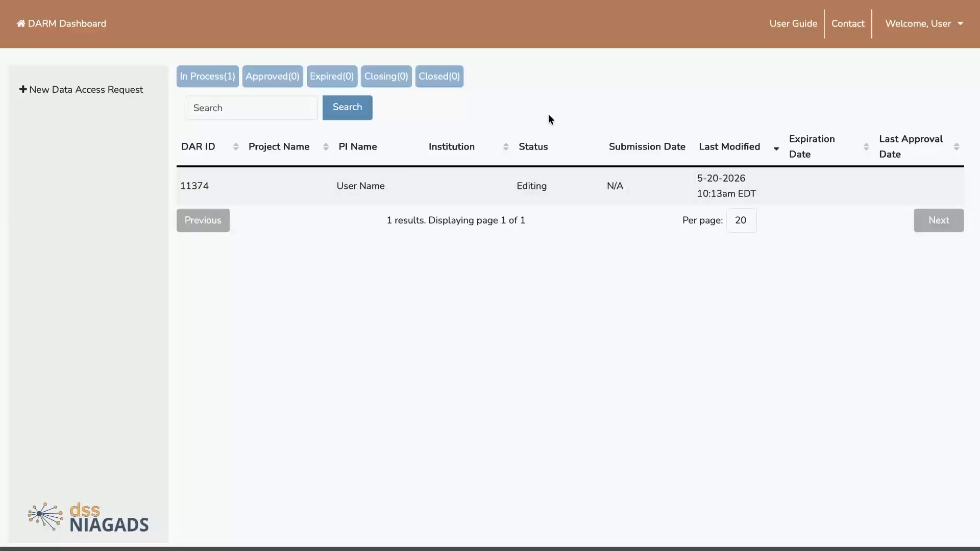
pyautogui.click(439, 189)
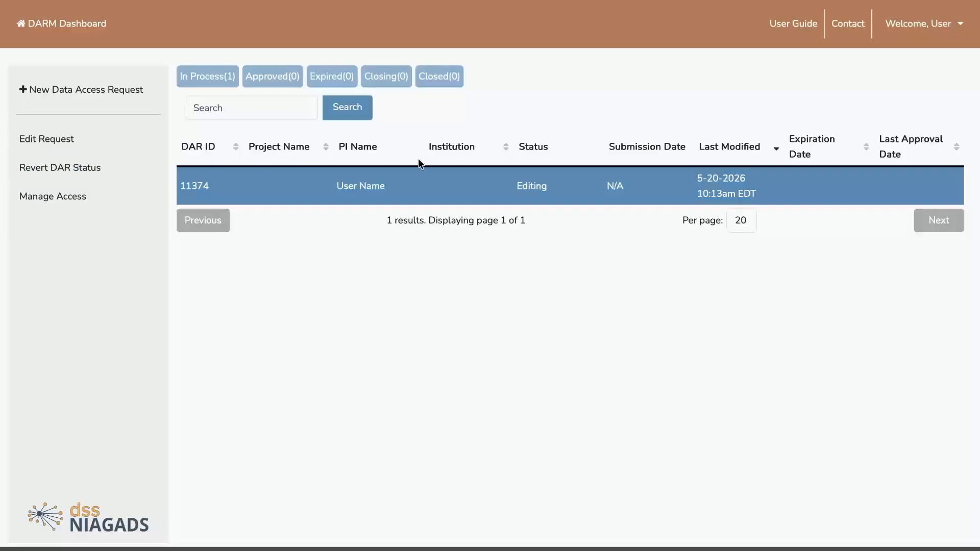
pyautogui.click(130, 101)
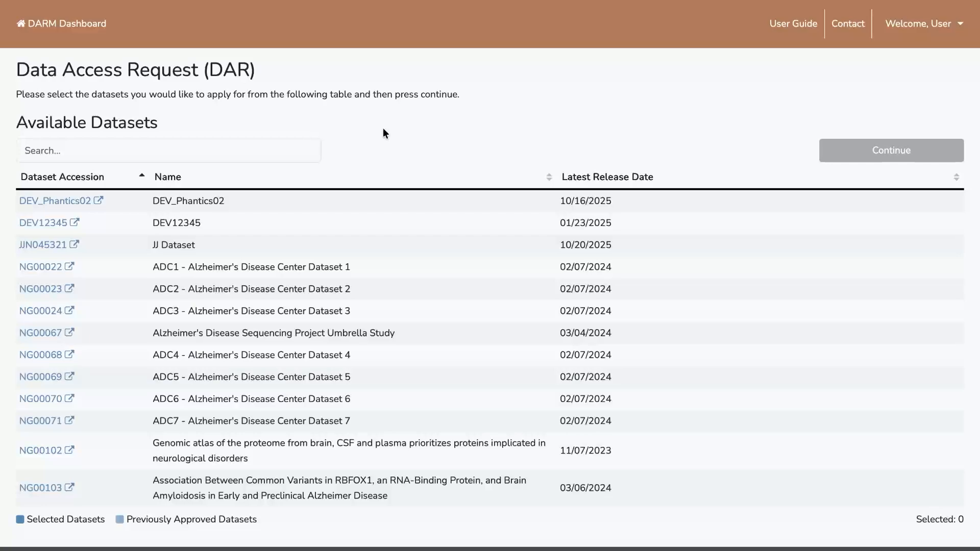
# Select the datasets JJN045321, NG00022, NG00104 and NG00105 for the request
pyautogui.click(262, 253)
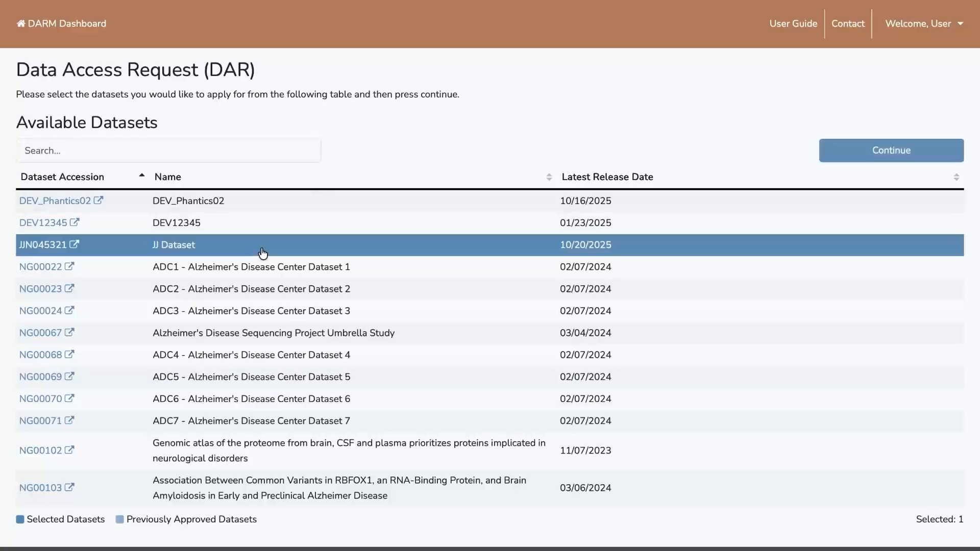
pyautogui.click(266, 269)
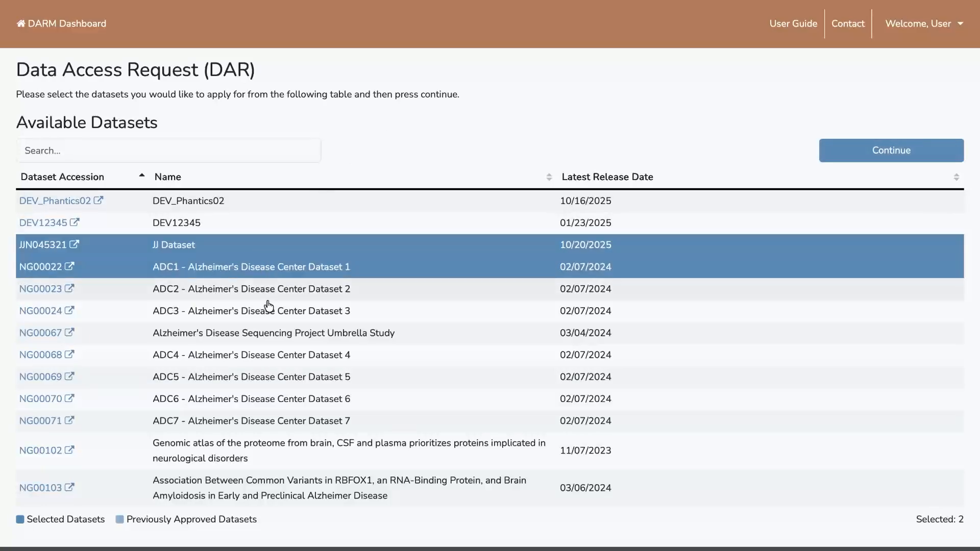
pyautogui.scroll(-3, 248, 311)
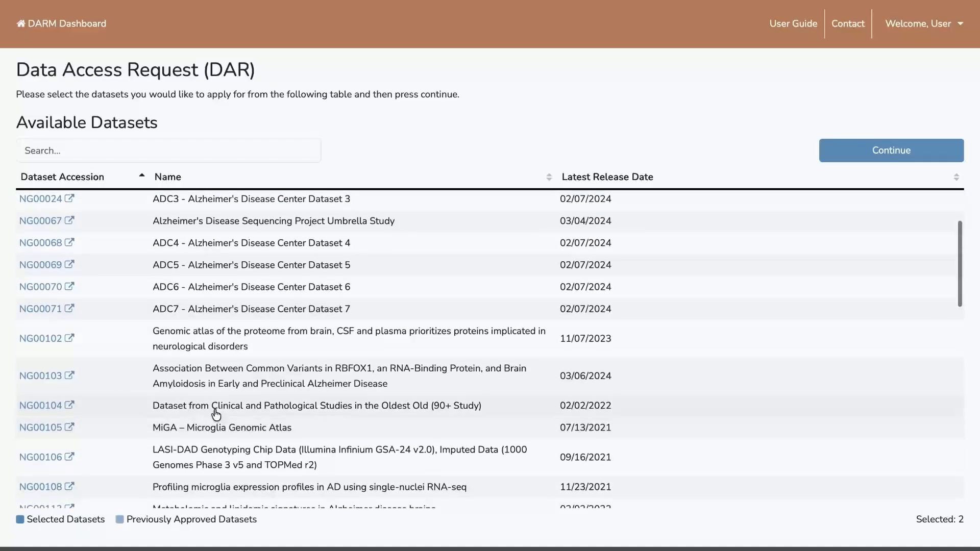
pyautogui.click(213, 411)
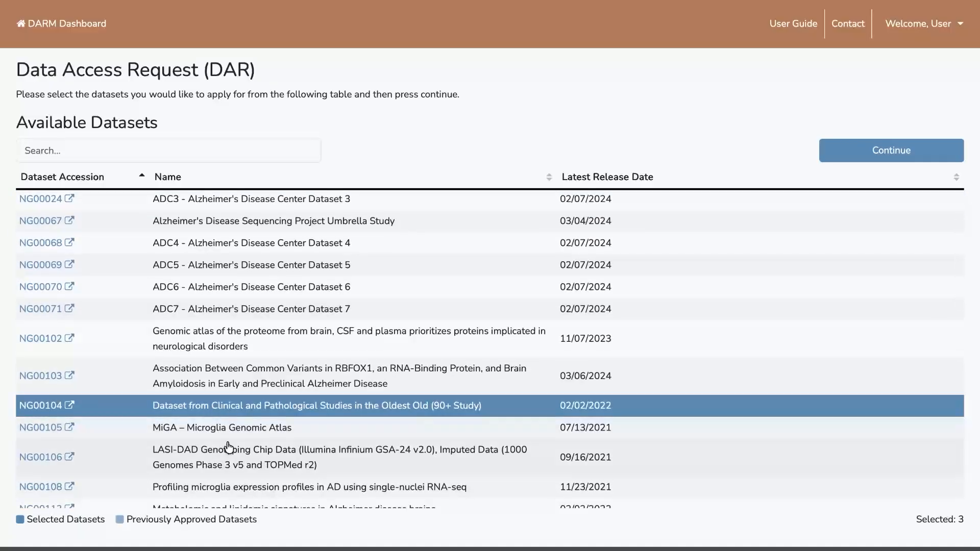
pyautogui.click(221, 434)
# Filter the datasets by "ADC", add NG00023, NG00024 and NG00068 to the selection, and continue to the request form
pyautogui.scroll(3, 222, 439)
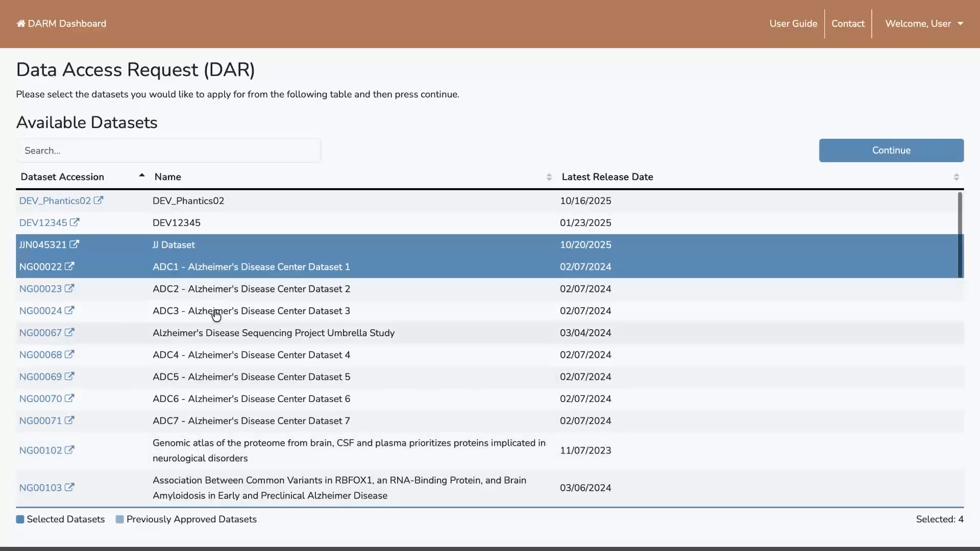
pyautogui.click(146, 153)
pyautogui.write('ADC')
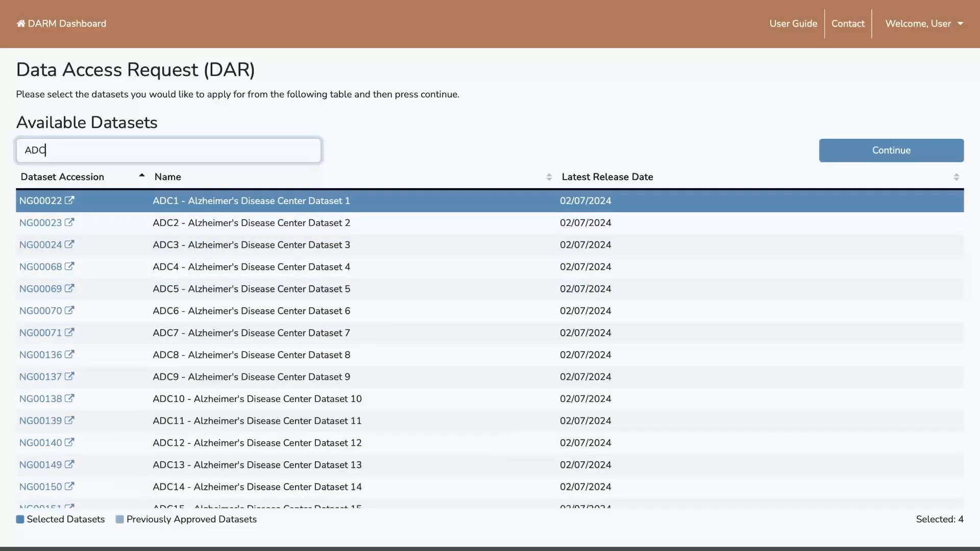
pyautogui.click(192, 222)
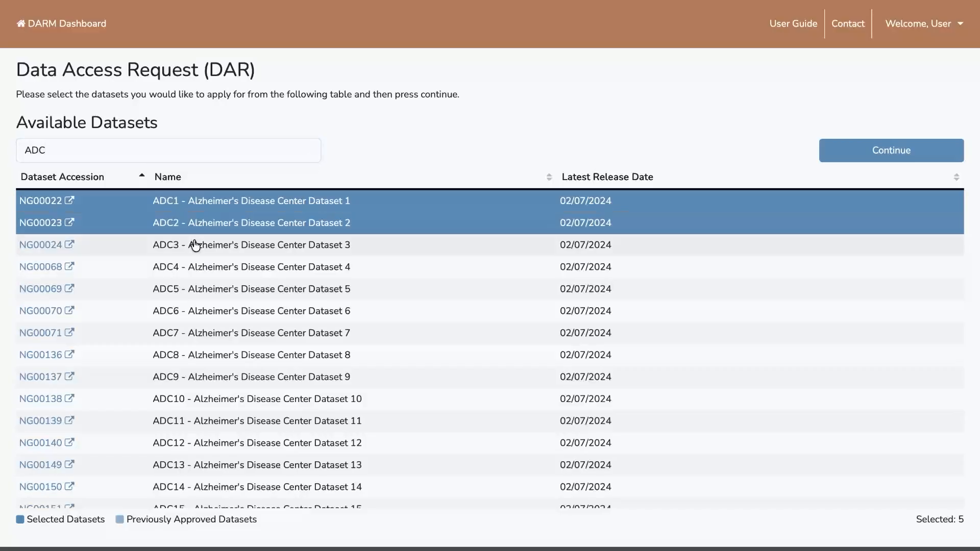
pyautogui.click(194, 245)
pyautogui.click(203, 268)
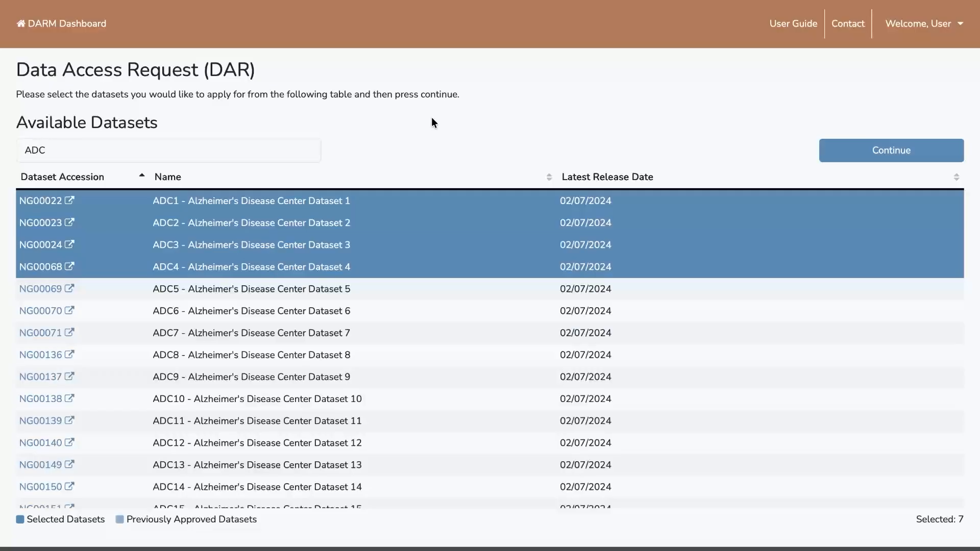
pyautogui.click(846, 153)
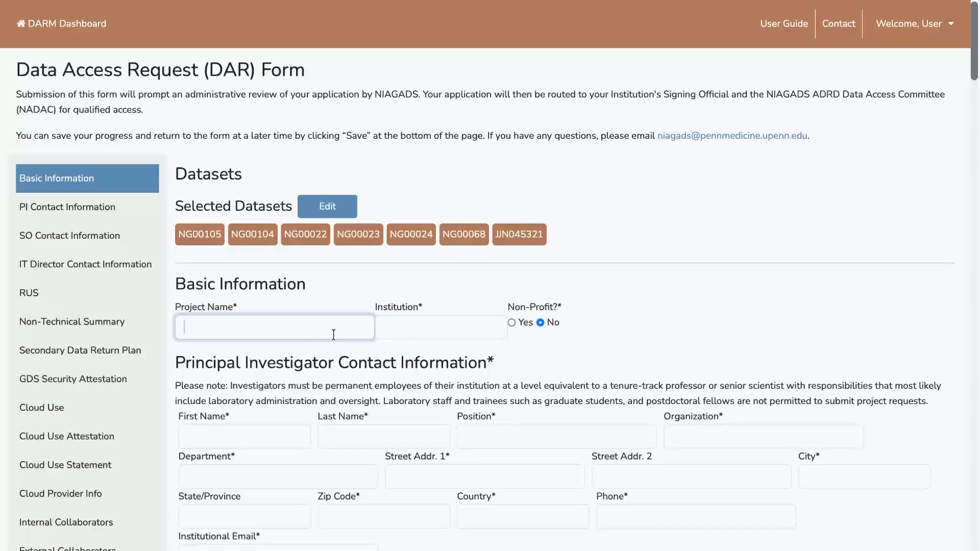
# Fill in the basic information with project name "myprojectname" and institution "my institution", and mark the institution as non-profit
pyautogui.write('myprojectname')
pyautogui.click(417, 331)
pyautogui.write('my institution')
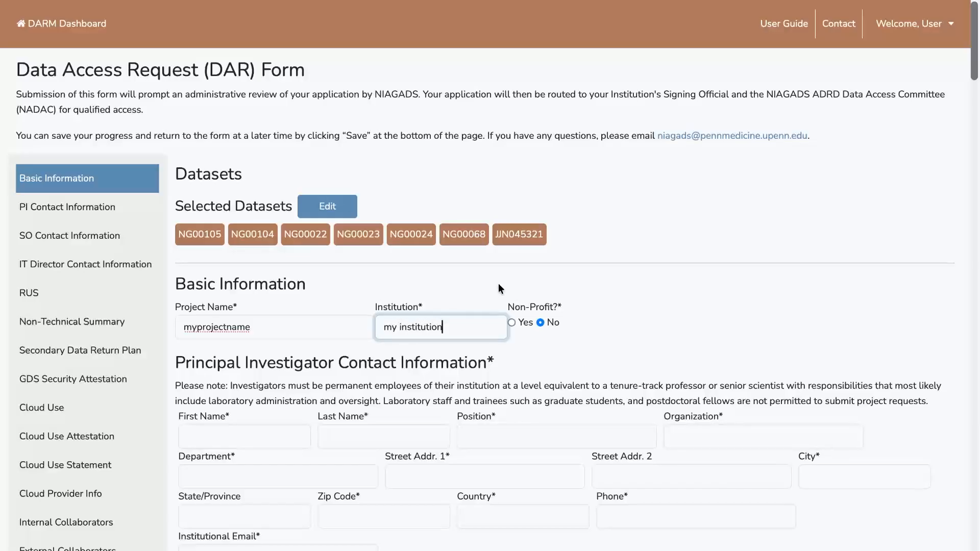
pyautogui.click(514, 323)
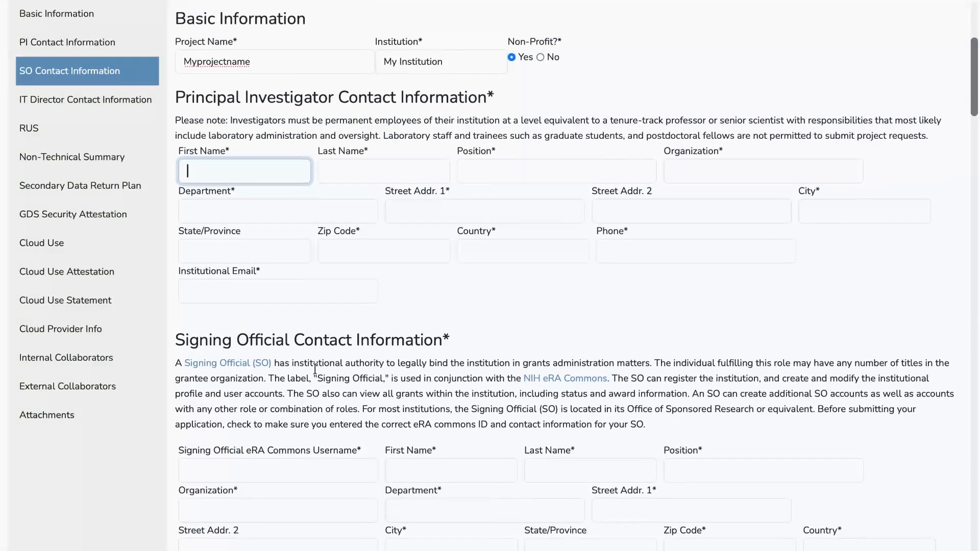
# Enter the principal investigator's first and last name, position "tenure track professor", organization "my organization" and department "my department"
pyautogui.write('Myfirstname')
pyautogui.press('Tab')
pyautogui.write('mylastname')
pyautogui.press('Tab')
pyautogui.write('tenure track professor')
pyautogui.press('Tab')
pyautogui.write('my organization')
pyautogui.press('Tab')
pyautogui.write('my department')
pyautogui.press('Tab')
# Fill in the principal investigator's street address, city, state, zip code and country
pyautogui.write('1000 S 1000 W')
pyautogui.press('Tab')
pyautogui.write('MyCity')
pyautogui.press('Tab')
pyautogui.write('State')
pyautogui.press('Tab')
pyautogui.write('00000')
pyautogui.press('Tab')
pyautogui.write('United States')
pyautogui.press('Tab')
# Enter the principal investigator's phone number and institutional email
pyautogui.write('000-')
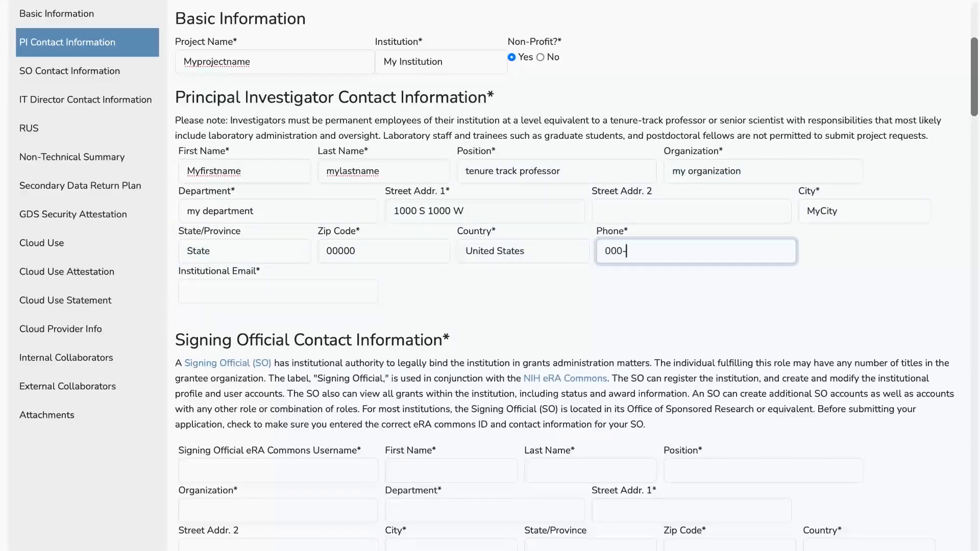
pyautogui.write('000-0000\tmyemail@ins')
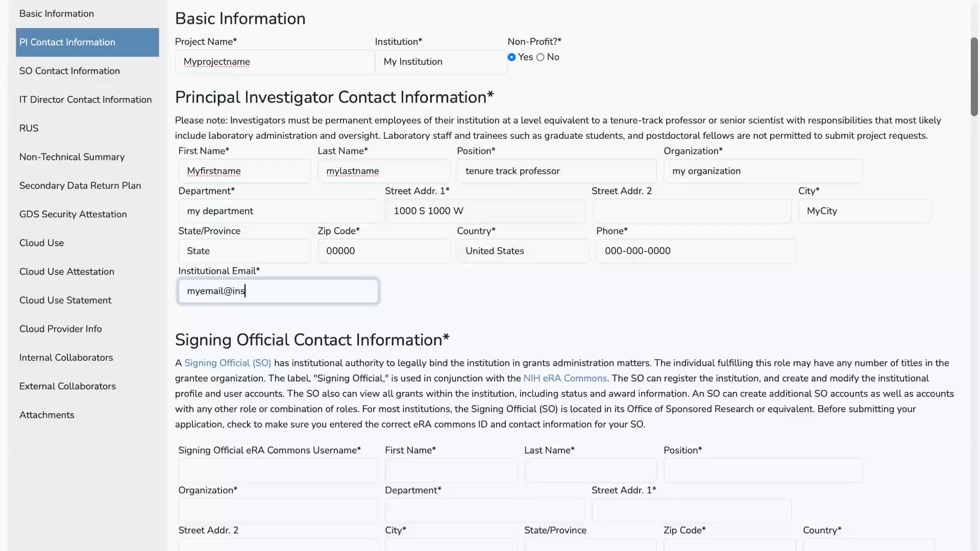
pyautogui.write('titution.org')
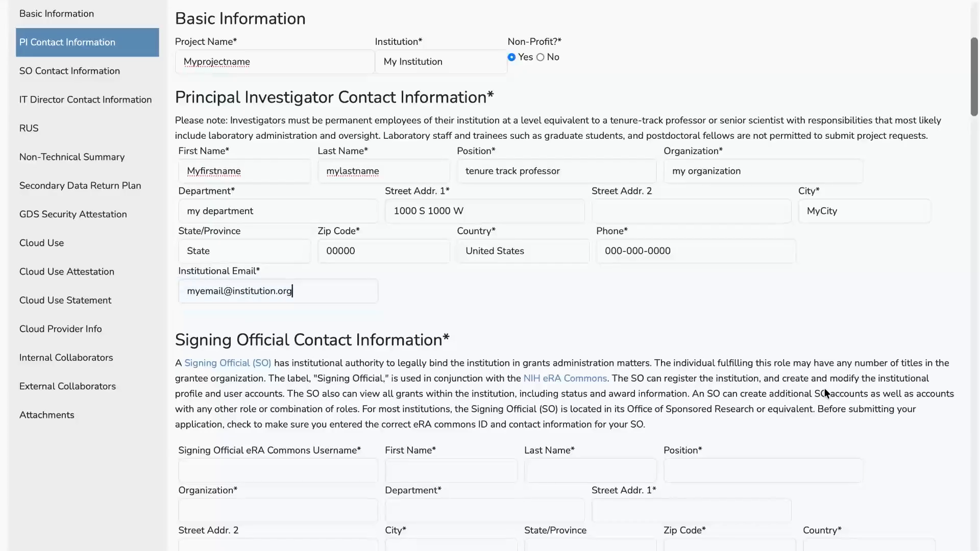
# Enter the signing official's eRA Commons username, first and last name, and position "Signing Official Position"
pyautogui.scroll(-2, 825, 388)
pyautogui.scroll(-5, 825, 393)
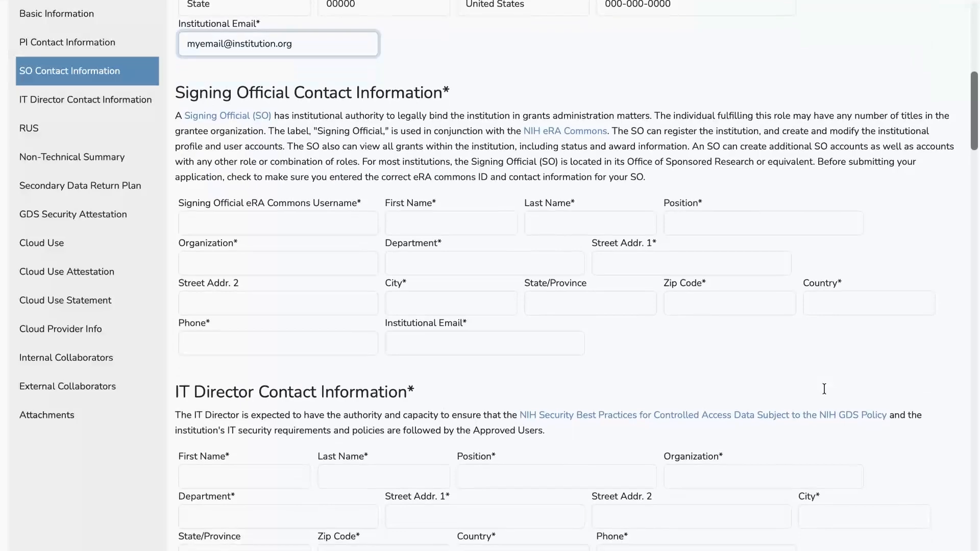
pyautogui.click(292, 214)
pyautogui.write('SOERAID')
pyautogui.press('Tab')
pyautogui.write('SOFirst')
pyautogui.press('Tab')
pyautogui.write('SOLast')
pyautogui.click(707, 219)
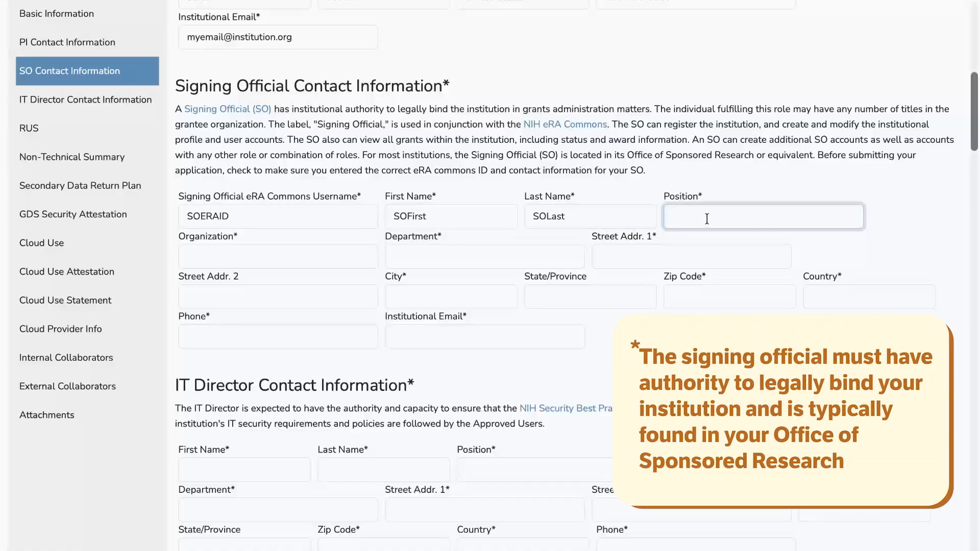
pyautogui.write('Signing Official Position')
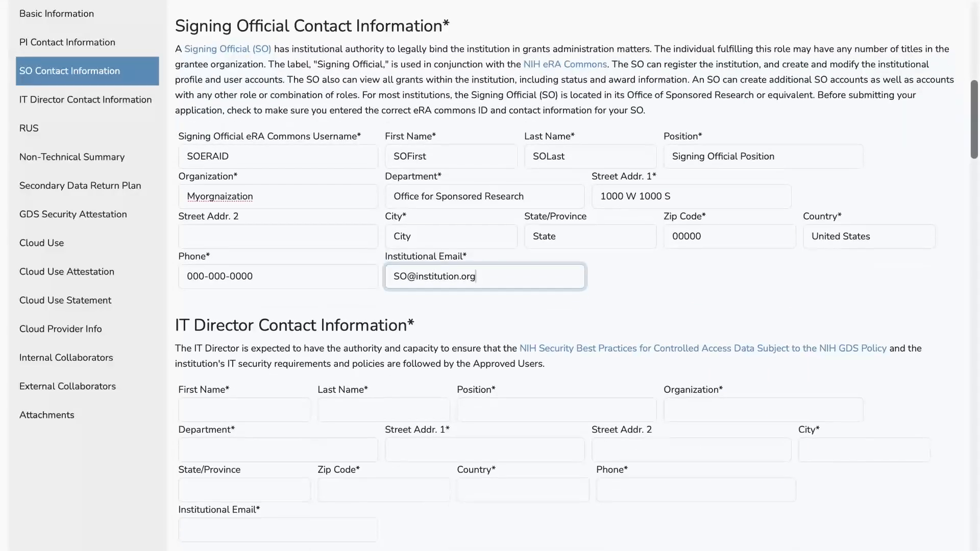
# Enter the IT director's first and last name and the position "IT director"
pyautogui.scroll(-4, 430, 337)
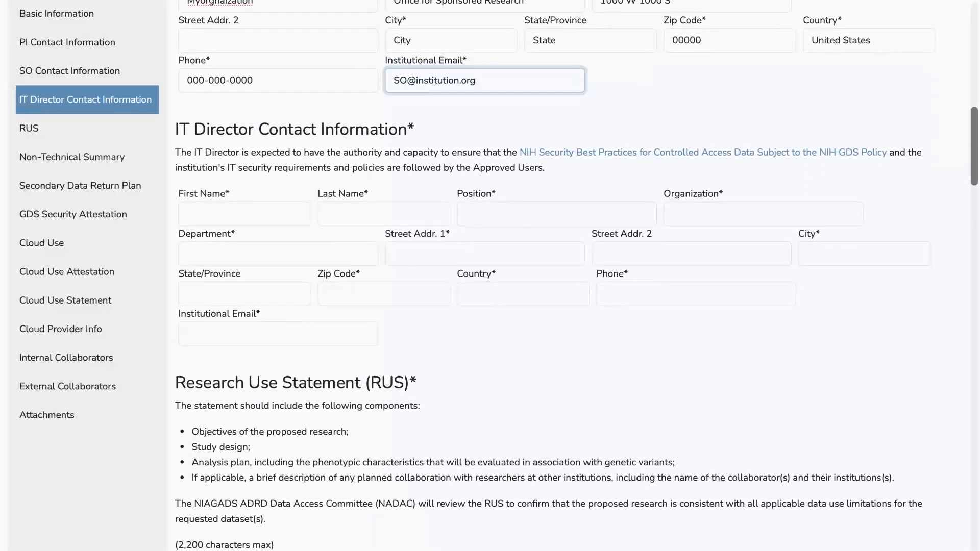
pyautogui.click(238, 203)
pyautogui.write('ITFirst')
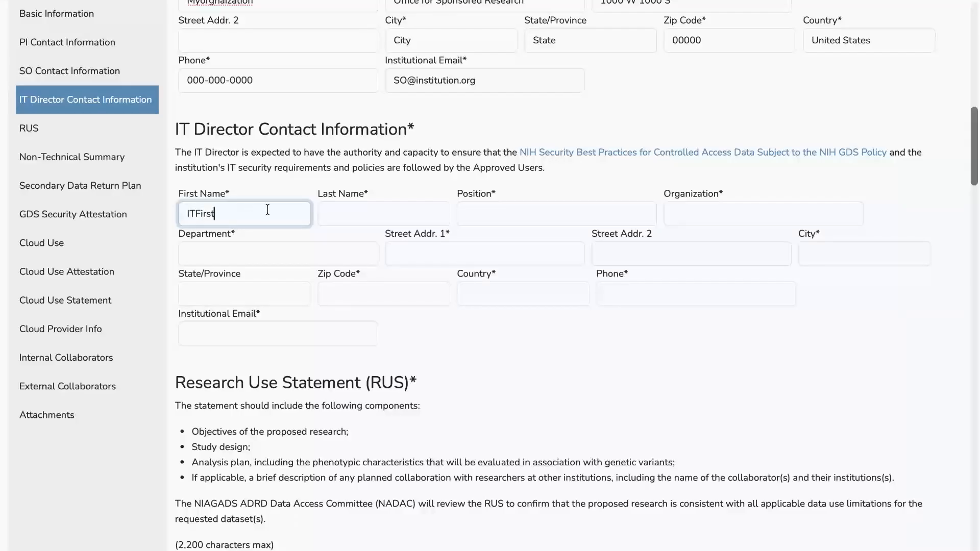
pyautogui.click(329, 212)
pyautogui.write('ITlast')
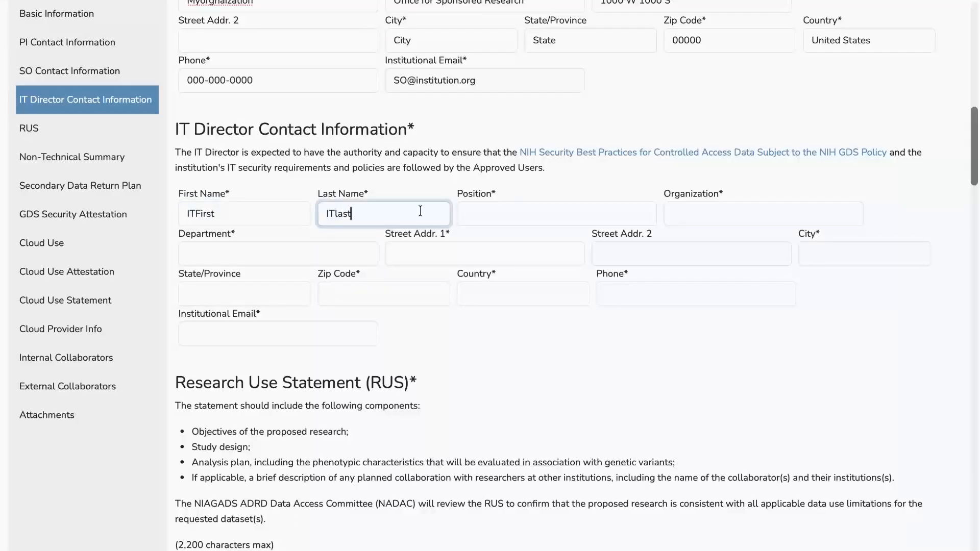
pyautogui.click(503, 220)
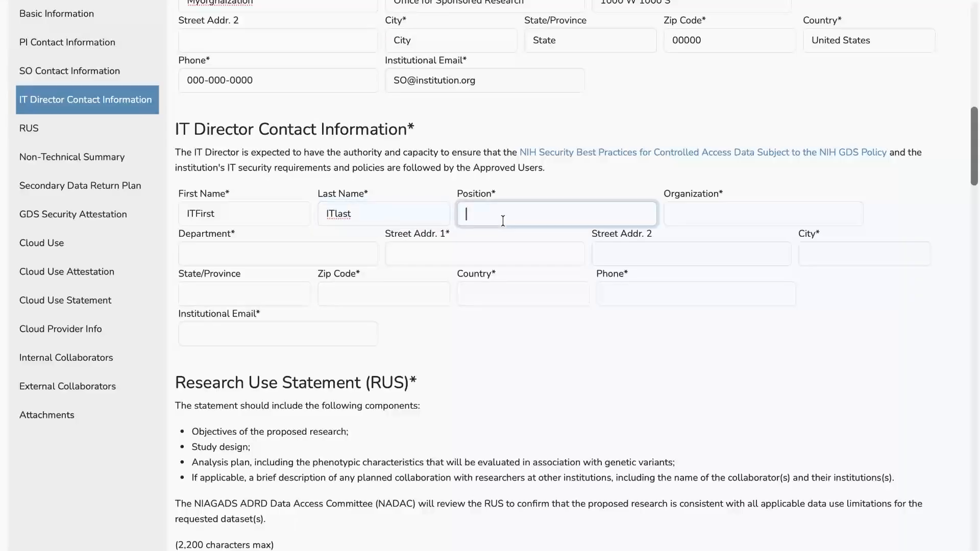
pyautogui.write('IT director')
pyautogui.click(674, 218)
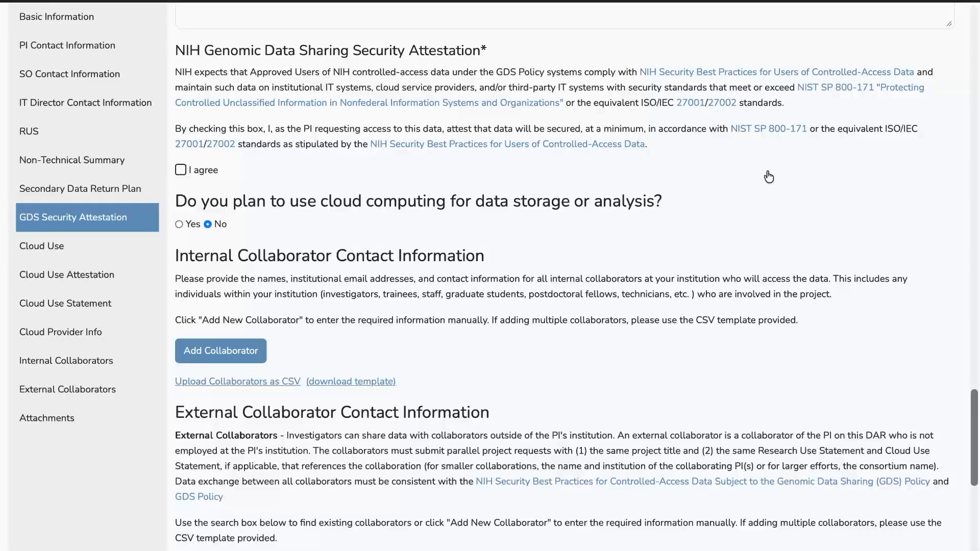
# Agree to the genomic data security attestation, answer Yes to using cloud computing, and agree to the cloud security attestation
pyautogui.click(185, 175)
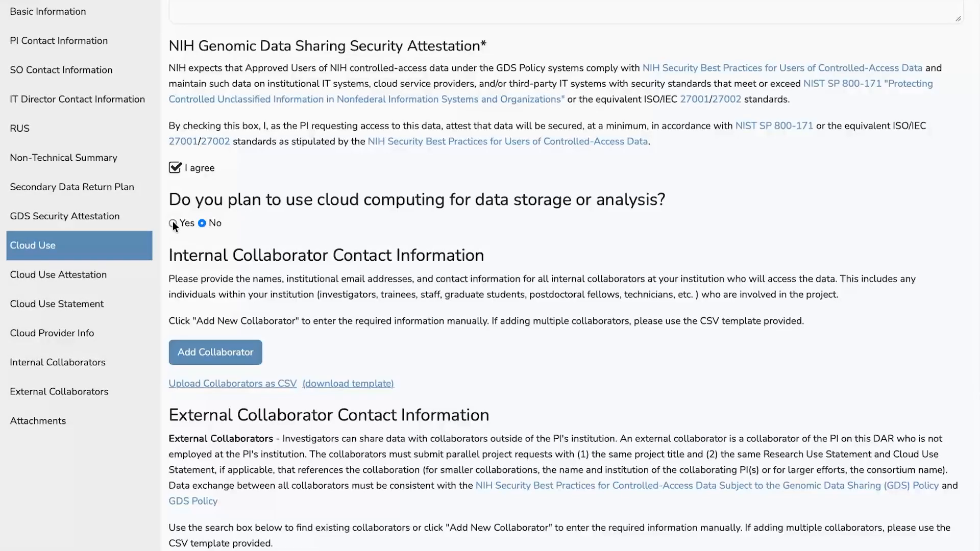
pyautogui.click(172, 223)
pyautogui.scroll(-2, 329, 196)
pyautogui.scroll(-1, 334, 196)
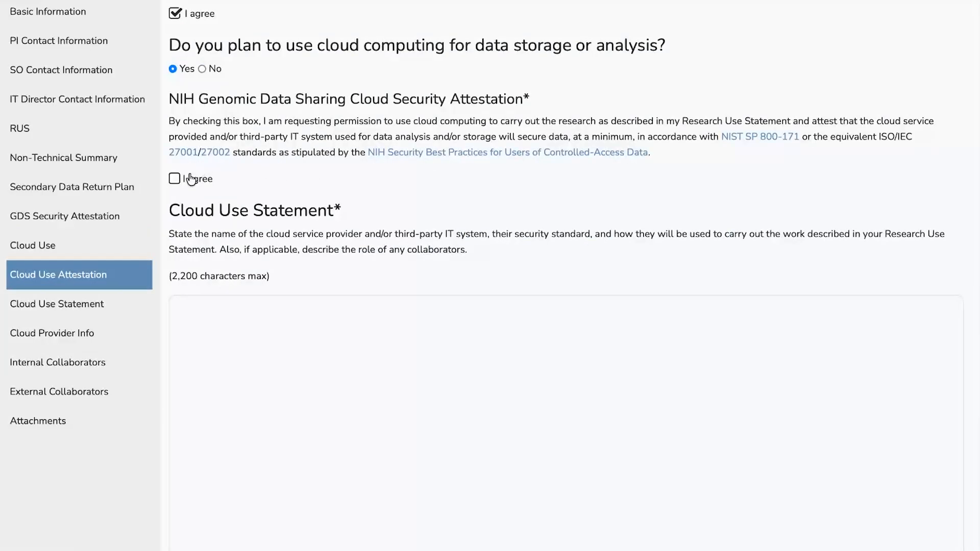
pyautogui.click(177, 181)
pyautogui.scroll(-3, 445, 189)
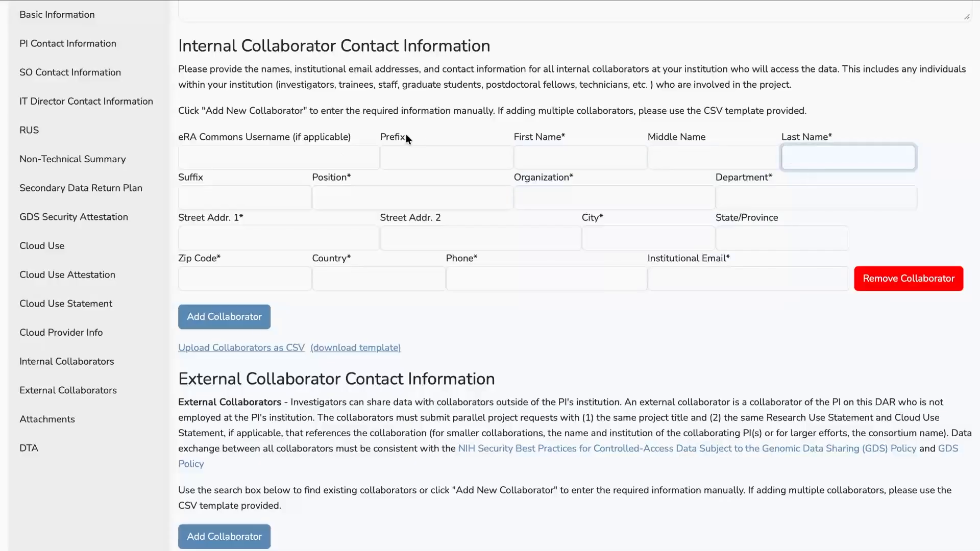
# Enter the internal collaborator's eRA Commons username and first and last name
pyautogui.click(311, 158)
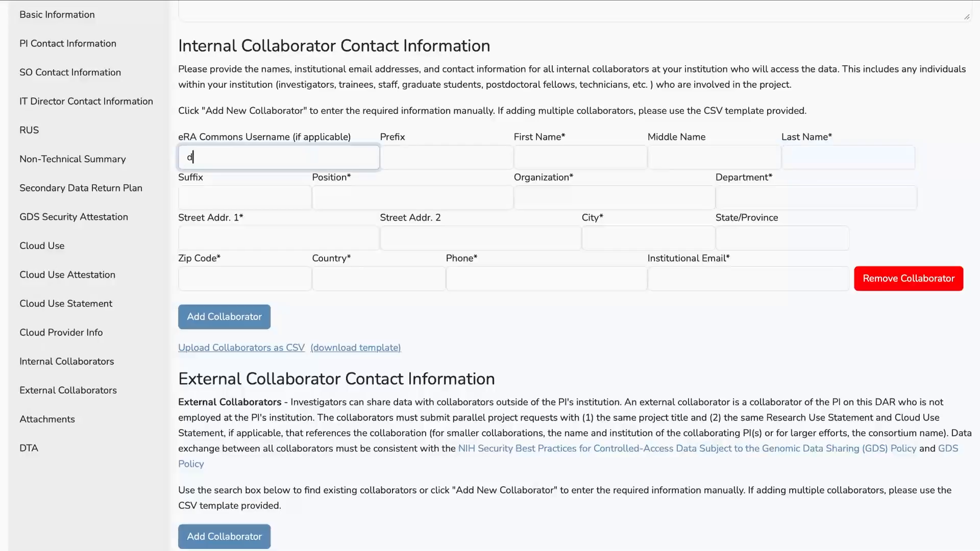
pyautogui.write('eraID')
pyautogui.click(579, 149)
pyautogui.write('first')
pyautogui.click(834, 162)
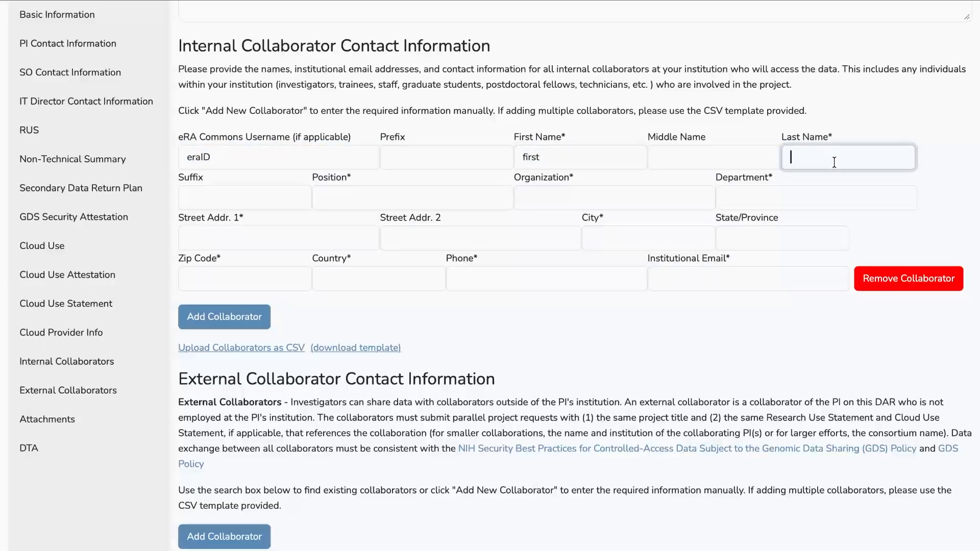
pyautogui.write('last')
# Set the internal collaborator's position to "position", organization to "organization" and department to "department"
pyautogui.click(385, 195)
pyautogui.write('position')
pyautogui.click(562, 204)
pyautogui.write('orga')
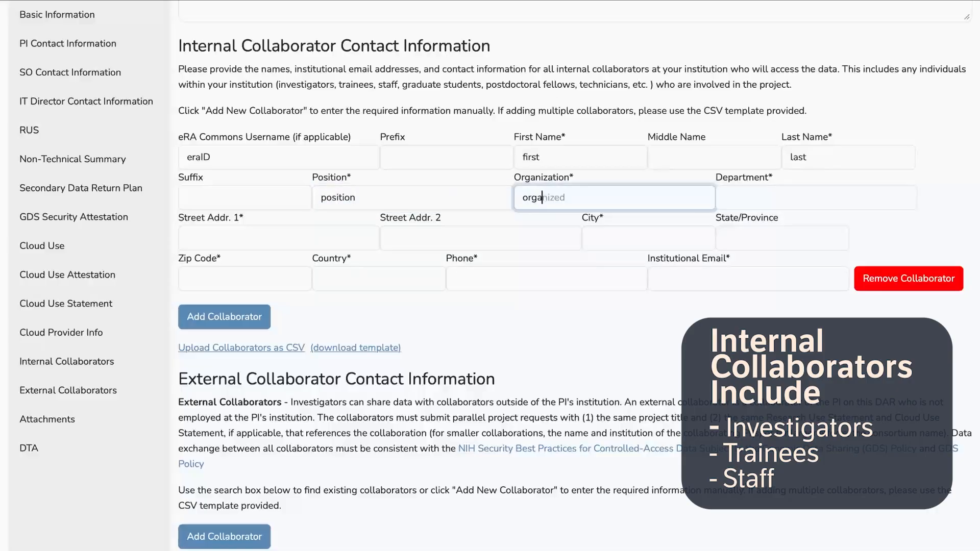
pyautogui.write('nization')
pyautogui.click(749, 198)
pyautogui.write('department')
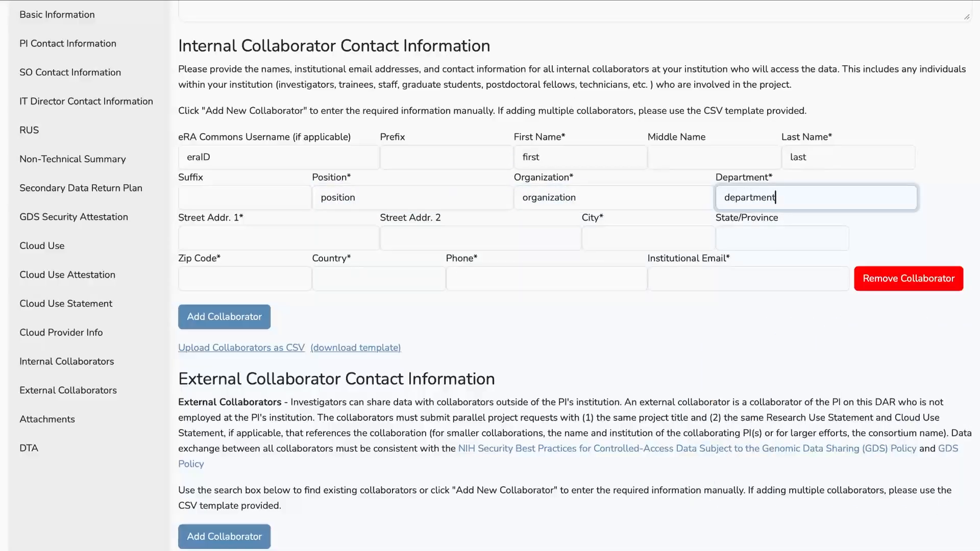
# Fill in the internal collaborator's street address, city, state, zip code and country
pyautogui.click(332, 240)
pyautogui.write('address')
pyautogui.click(634, 236)
pyautogui.write('city')
pyautogui.click(756, 231)
pyautogui.write('state')
pyautogui.click(260, 280)
pyautogui.write('zip')
pyautogui.click(366, 276)
pyautogui.write('country')
# Enter the internal collaborator's phone number and institutional email
pyautogui.click(489, 278)
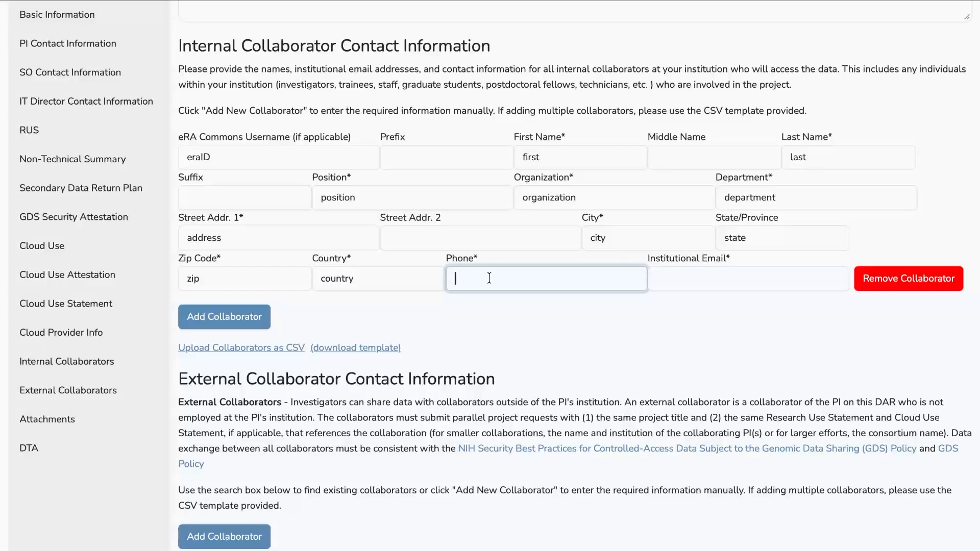
pyautogui.write('0000000000')
pyautogui.press('Tab')
pyautogui.write('internalcollab')
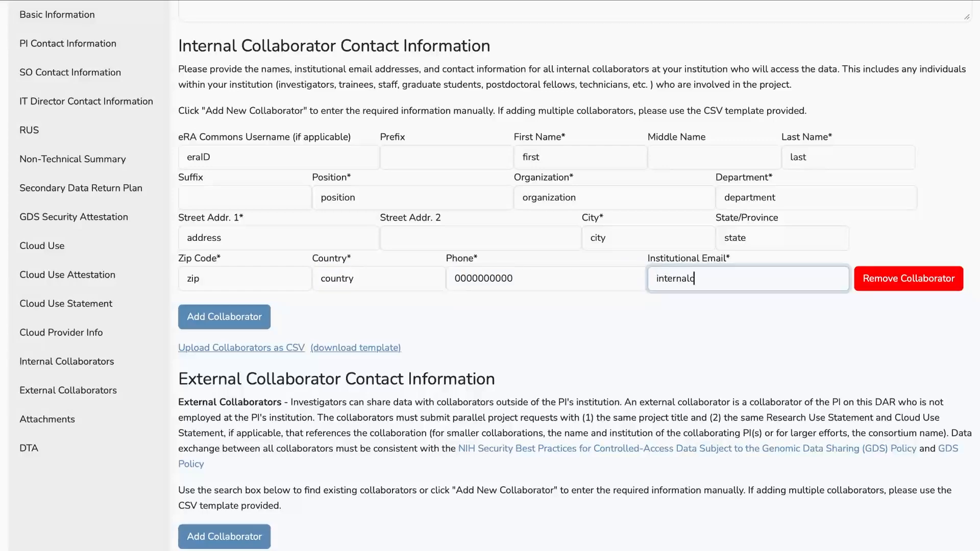
pyautogui.write('@instituion.org')
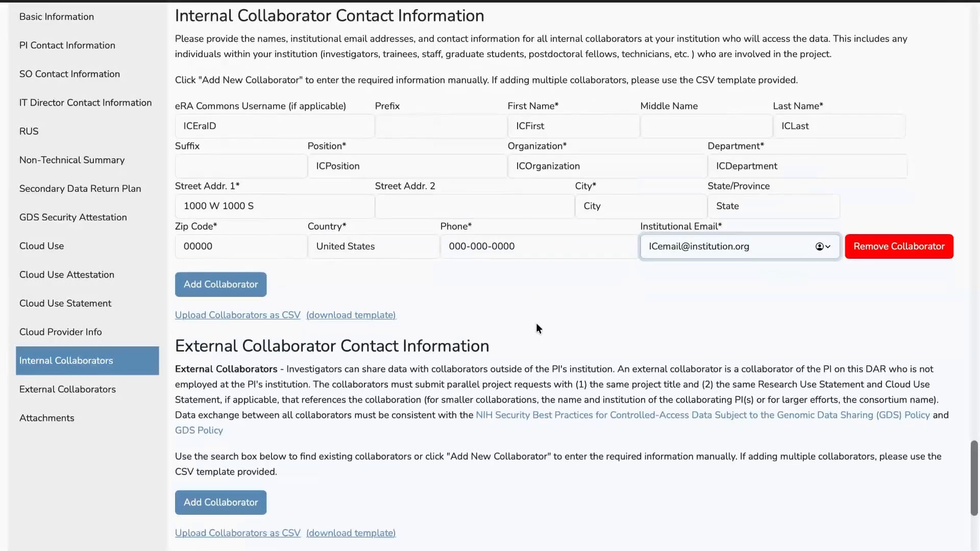
# Add an external collaborator entry and fill in the collaborator's first name, last name and position
pyautogui.scroll(-5, 536, 323)
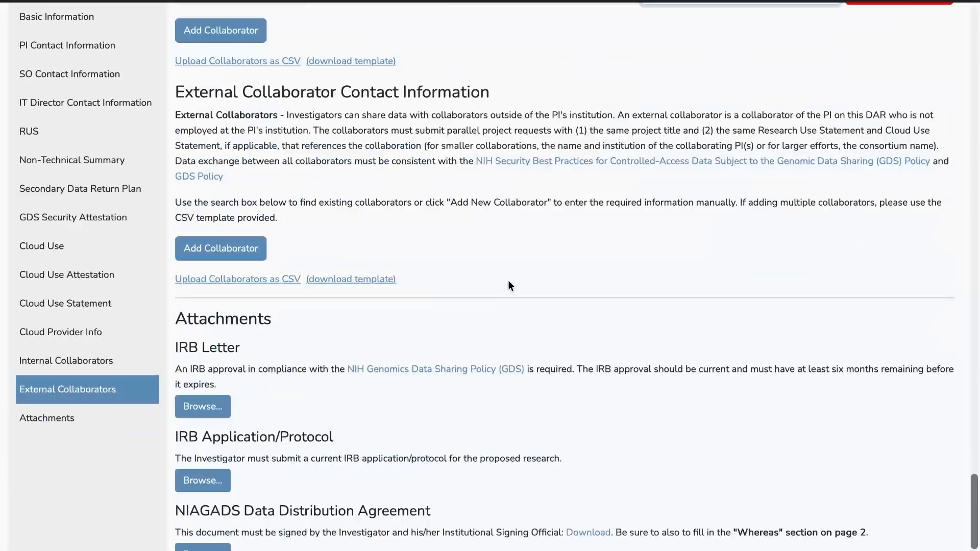
pyautogui.click(233, 250)
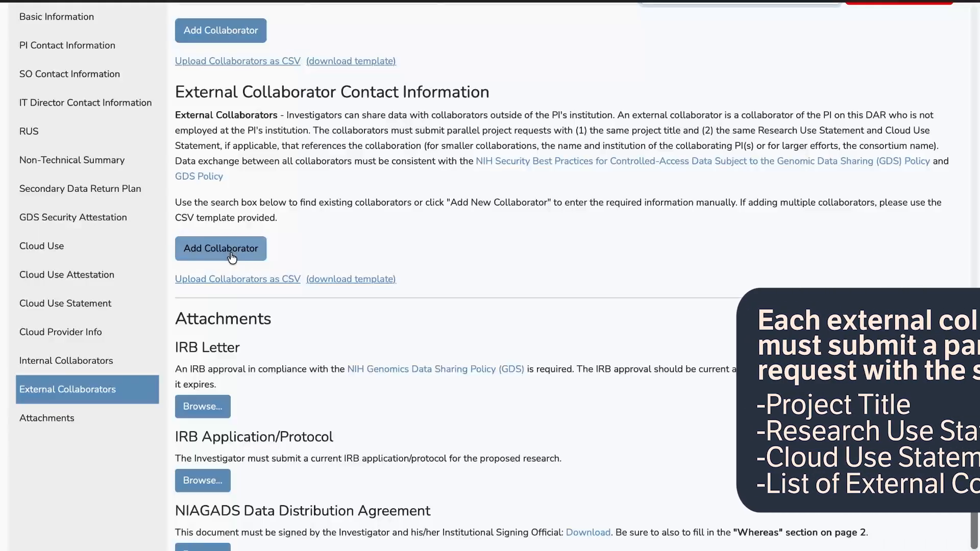
pyautogui.click(232, 257)
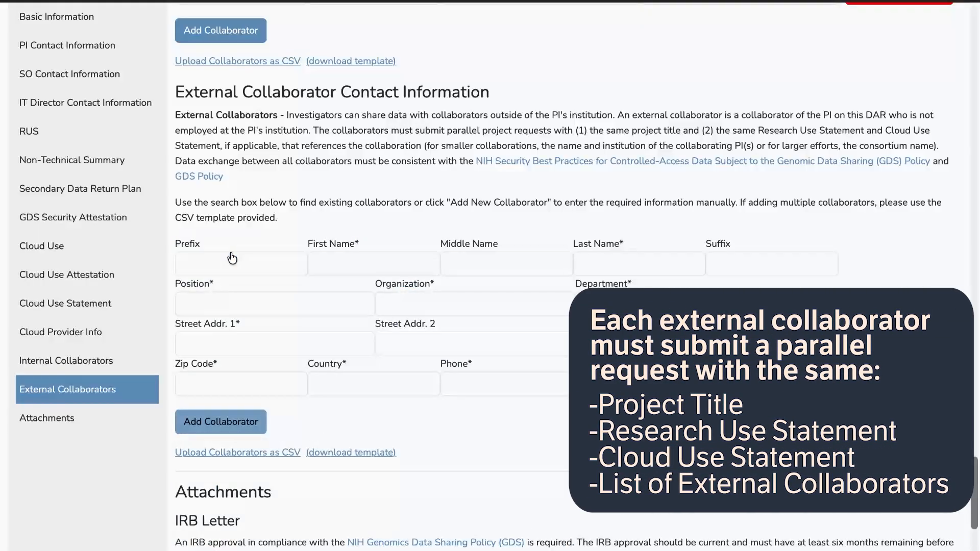
pyautogui.click(372, 254)
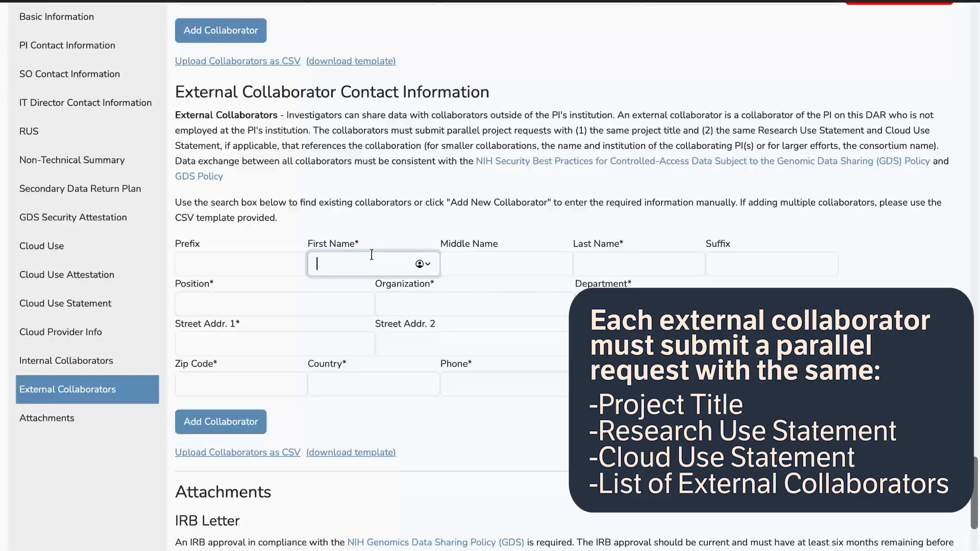
pyautogui.write('ECFirst')
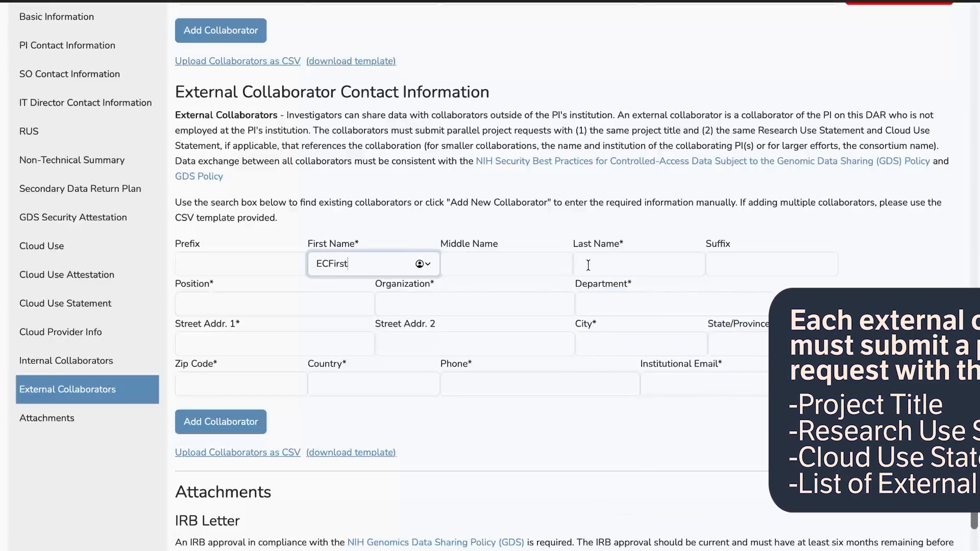
pyautogui.click(628, 263)
pyautogui.write('ECLast')
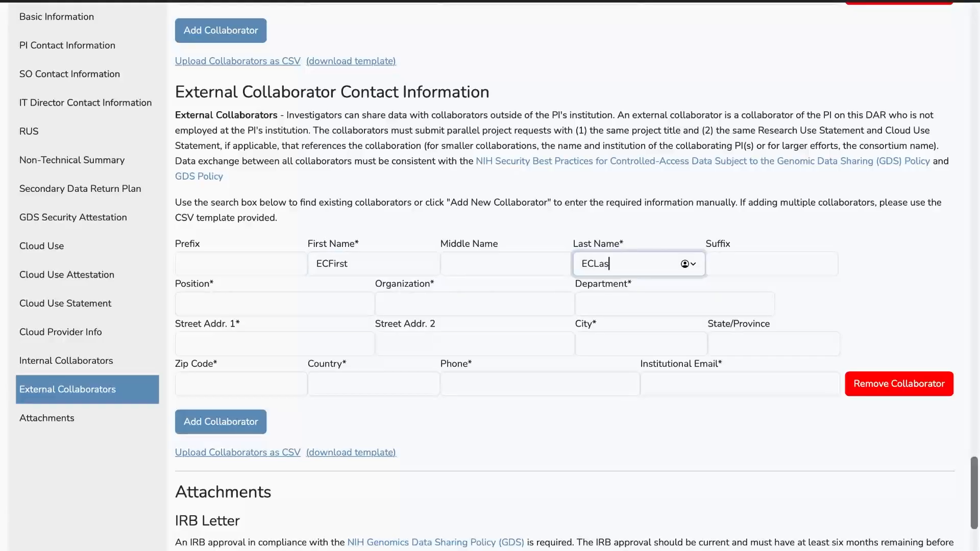
pyautogui.click(346, 301)
pyautogui.write('EC')
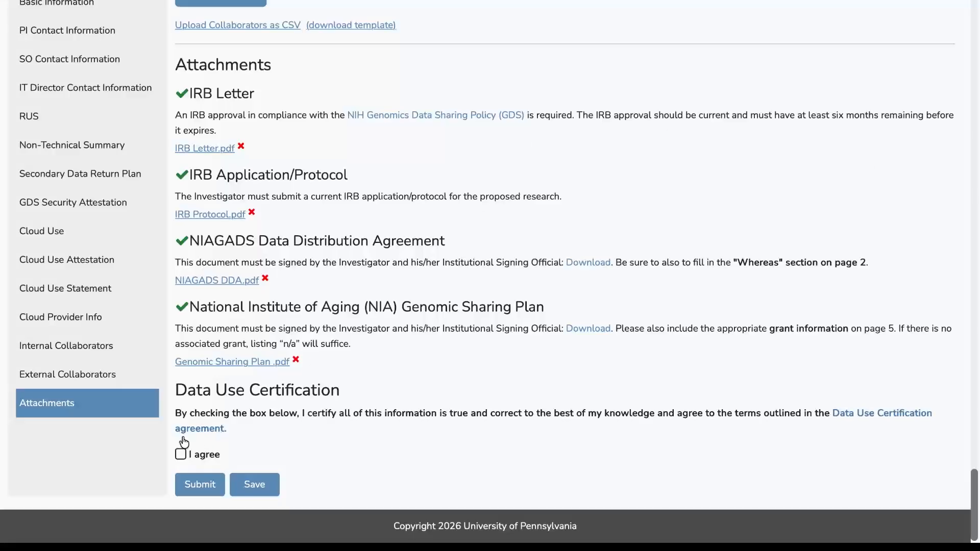
# Agree to the Data Use Certification, submit the data access request and confirm its submission
pyautogui.click(182, 455)
pyautogui.click(196, 485)
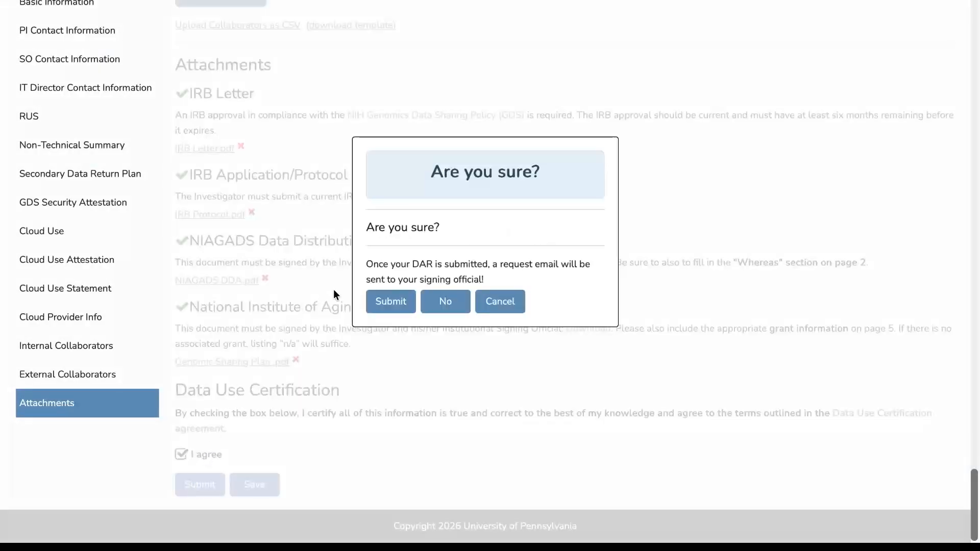
pyautogui.click(384, 304)
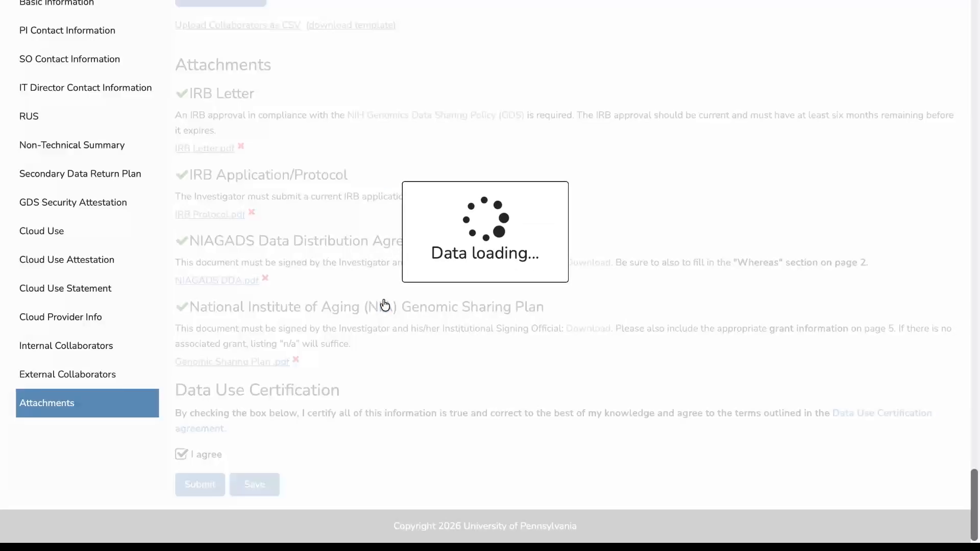